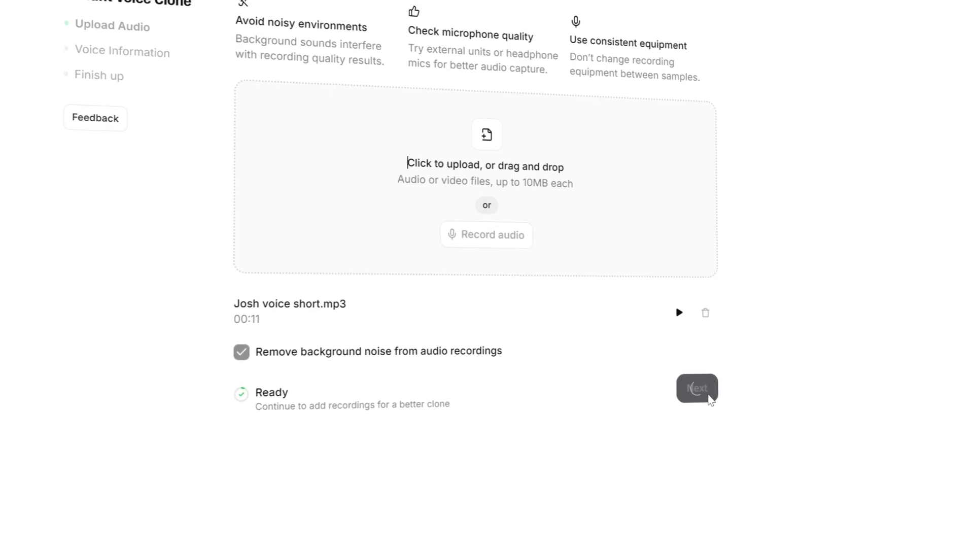
Accept the uploaded voice sample and name the new clone 'Josh Voice'.
click(705, 378)
click(419, 135)
text(Josh Voice)
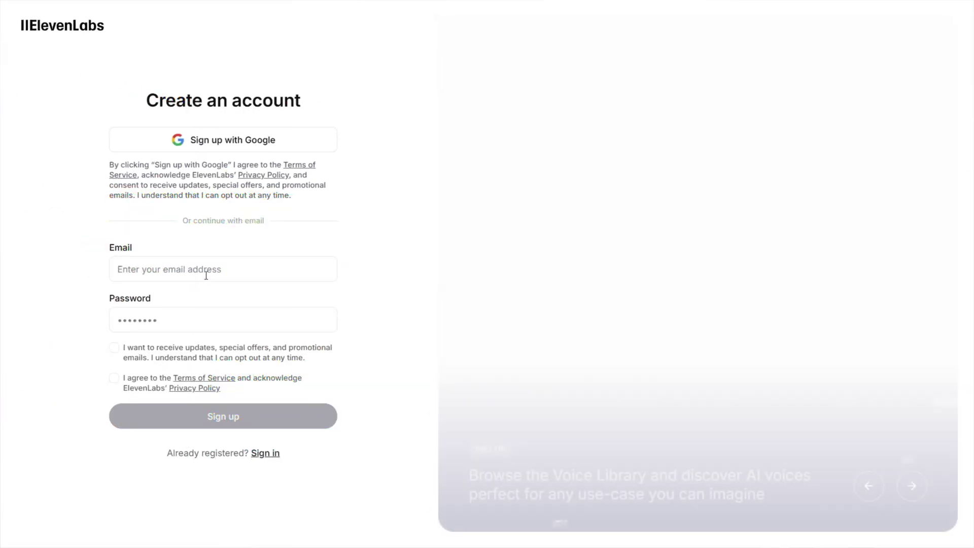
Sign in and review the subscription plans from the account menu.
click(206, 277)
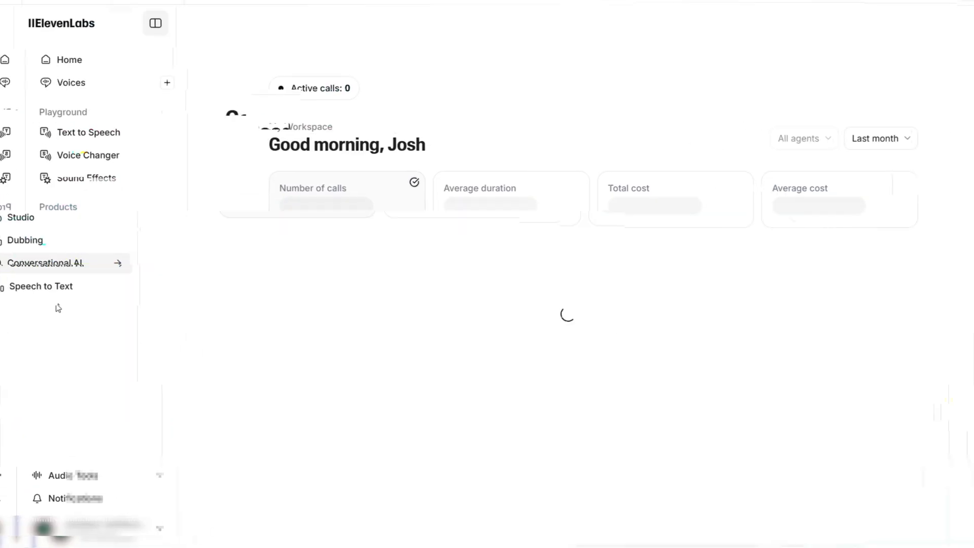
click(79, 289)
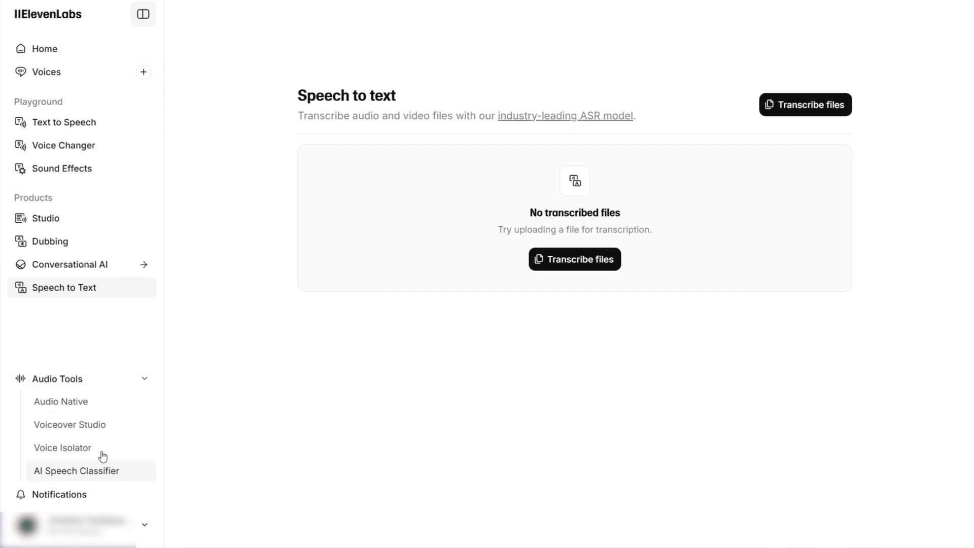
click(136, 525)
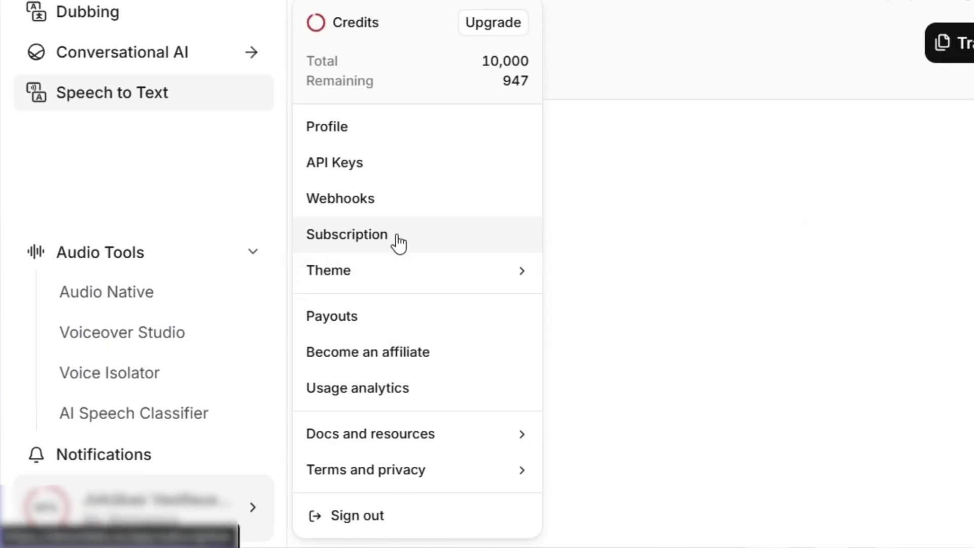
click(399, 243)
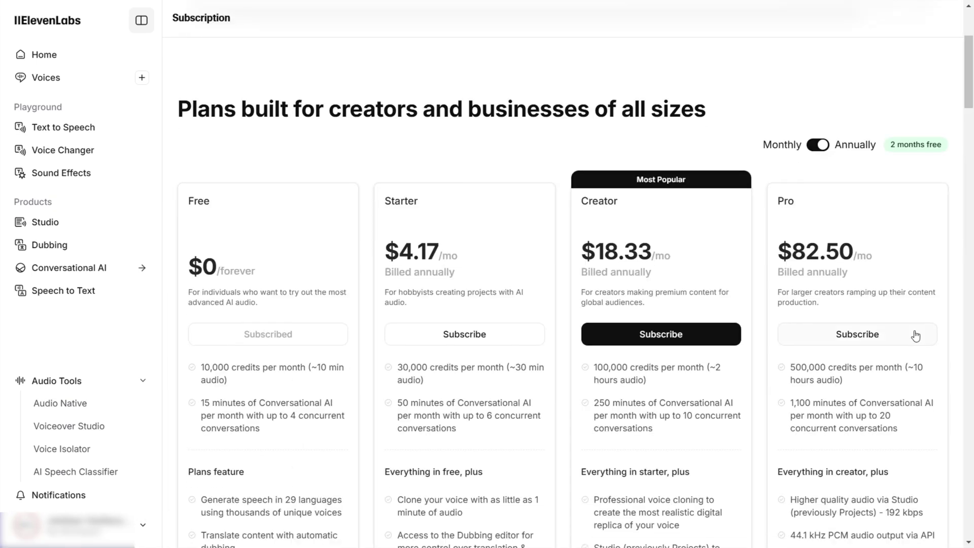
scroll(916, 337, down, 2)
scroll(834, 243, down, 3)
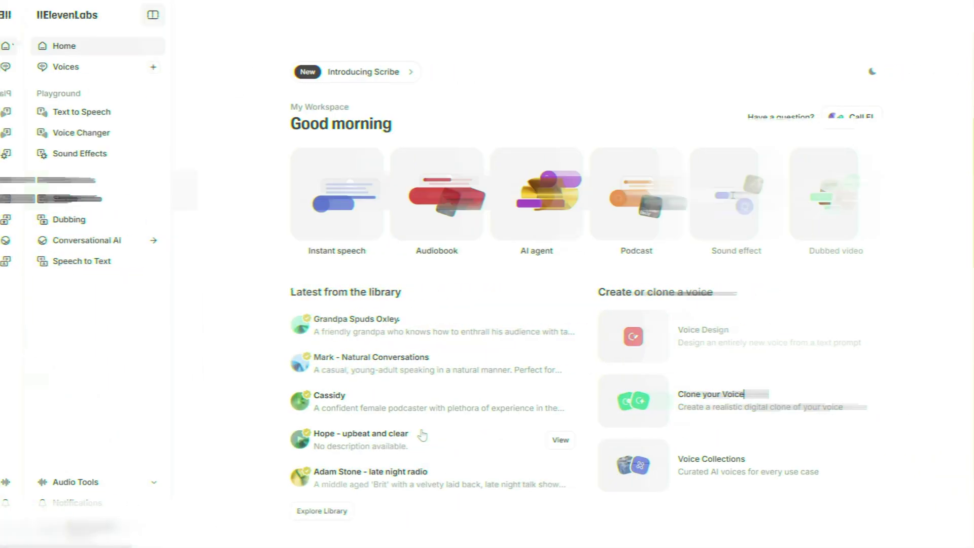
Go to the Voices list and start creating or cloning a new voice.
click(66, 71)
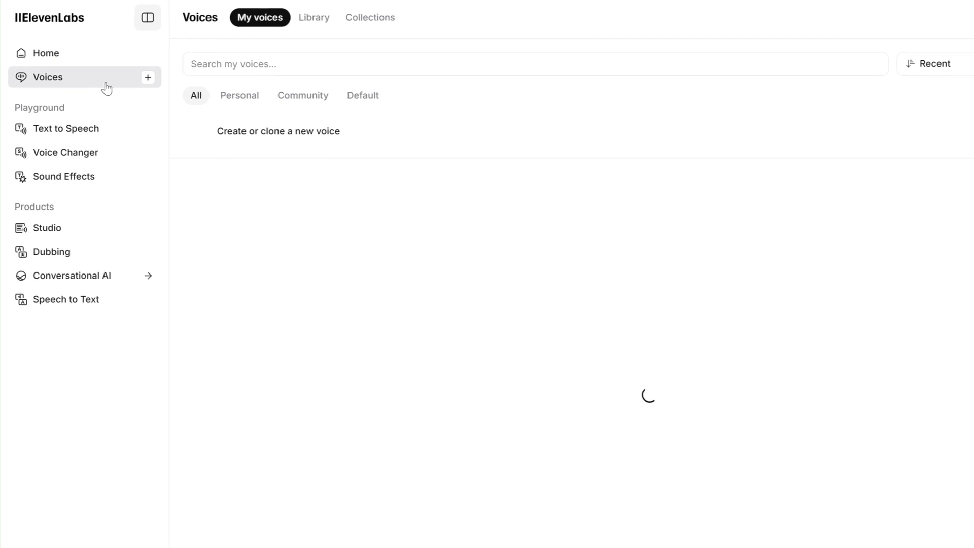
scroll(556, 329, down, 5)
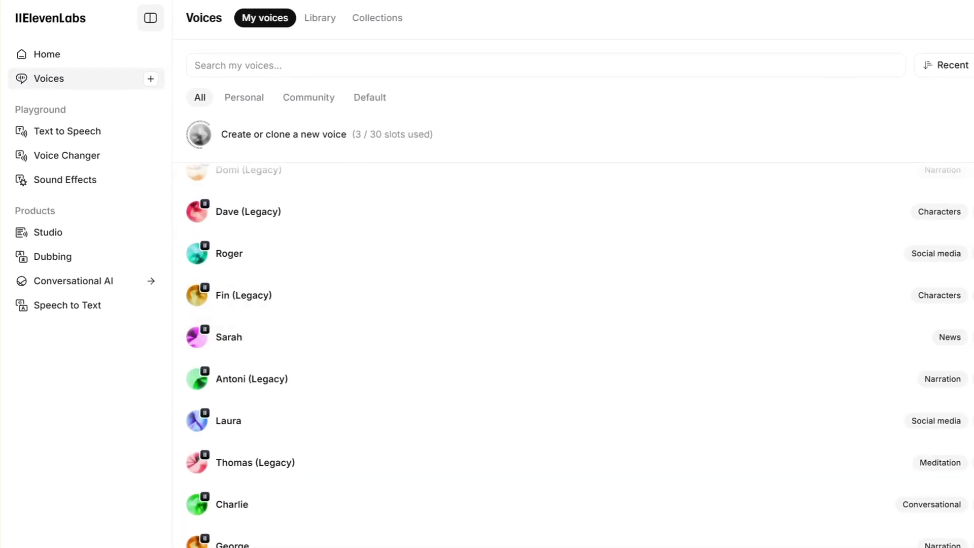
click(718, 147)
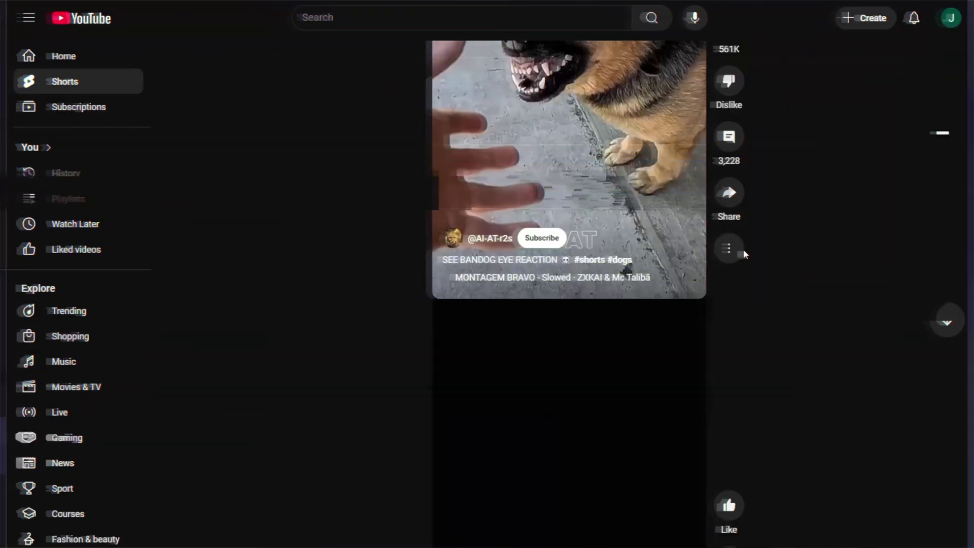
Scroll through the YouTube Shorts feed past several clips.
scroll(727, 325, down, 3)
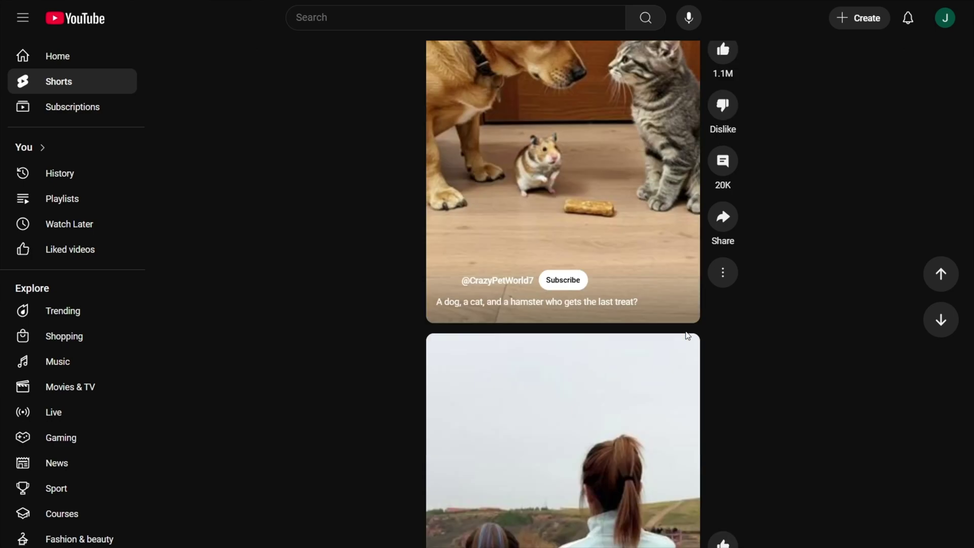
scroll(692, 297, down, 1)
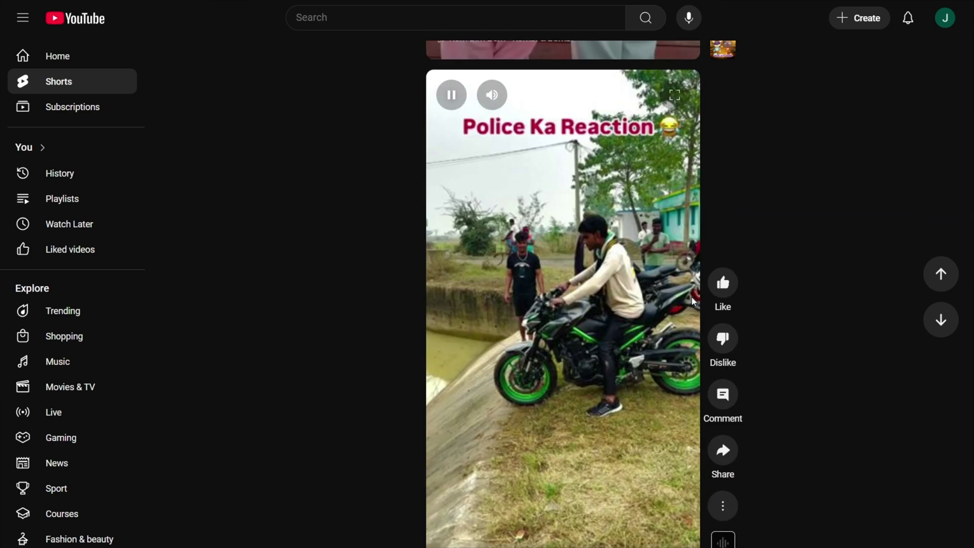
scroll(692, 298, down, 2)
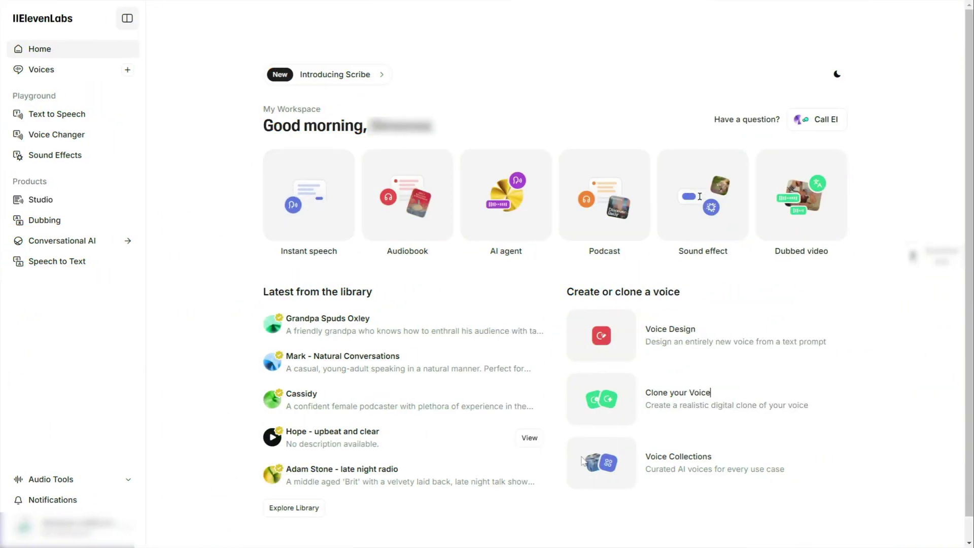
From the Voices list, add a new voice as a Professional Voice Clone.
click(42, 71)
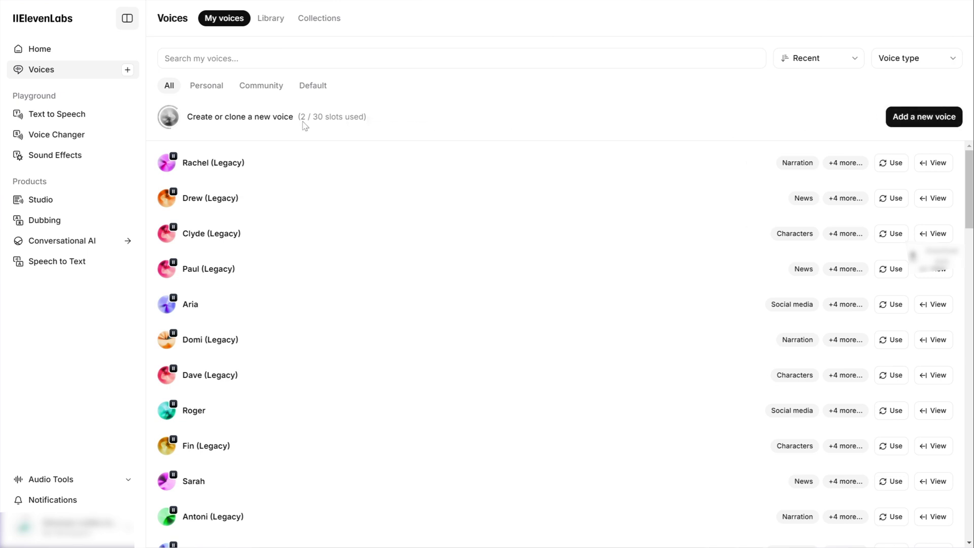
click(930, 122)
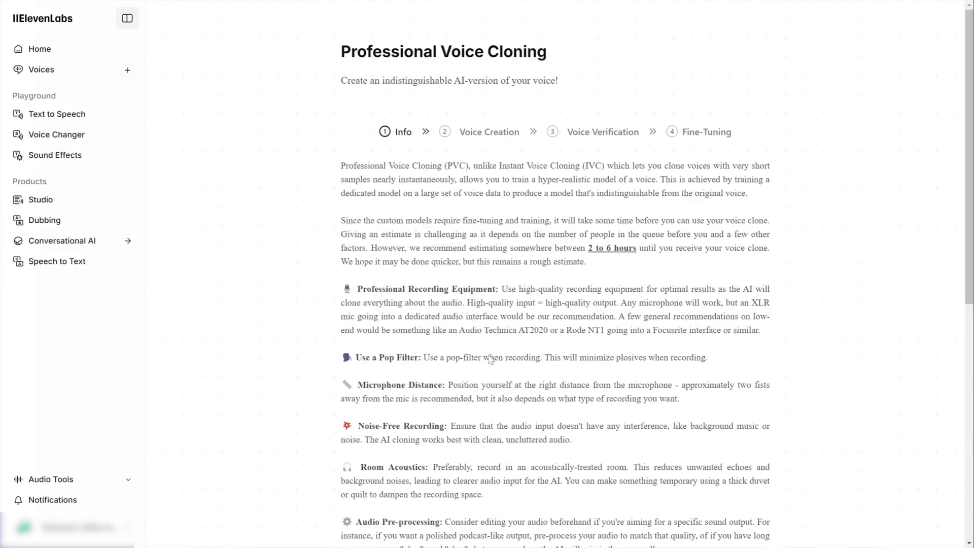
Agree to the voice cloning consent statement and start the Professional Voice Clone form.
scroll(755, 222, down, 8)
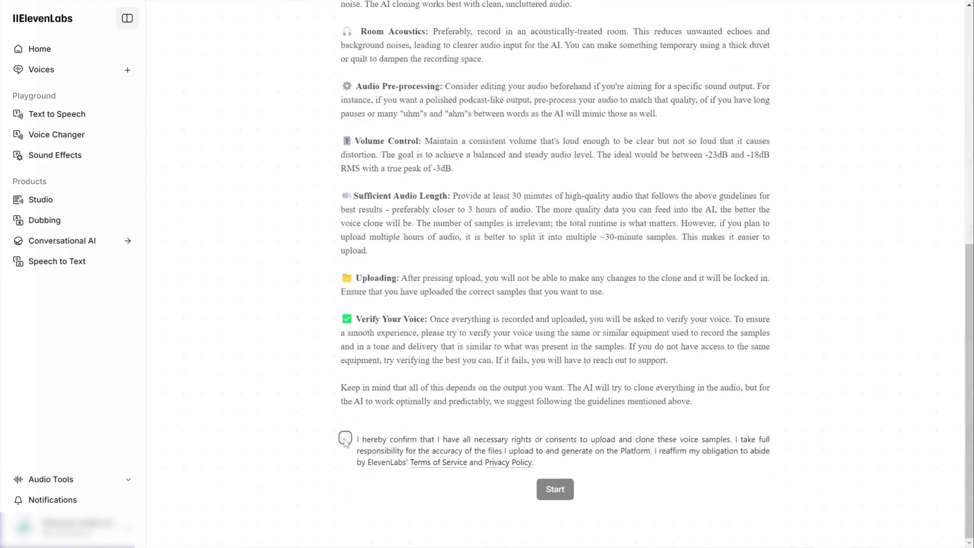
click(345, 439)
click(556, 529)
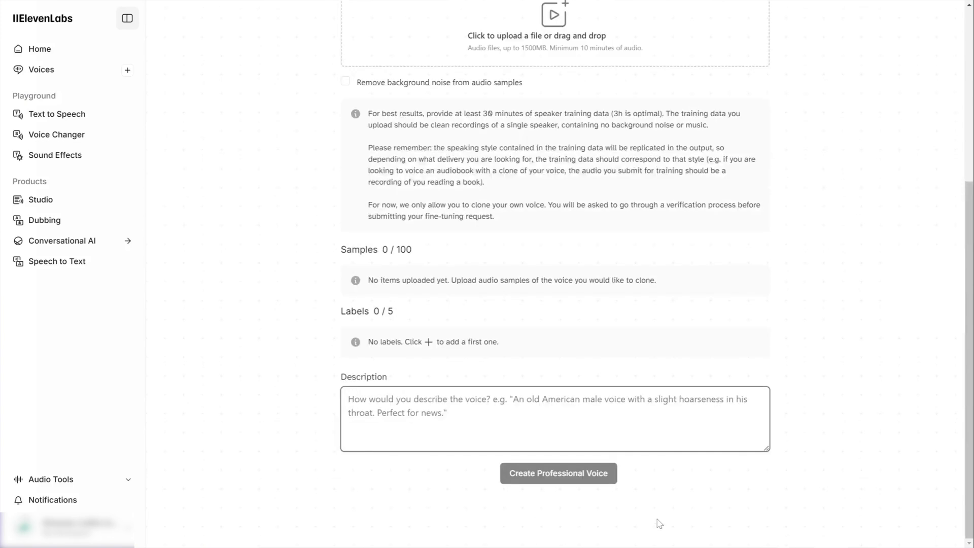
scroll(659, 524, up, 5)
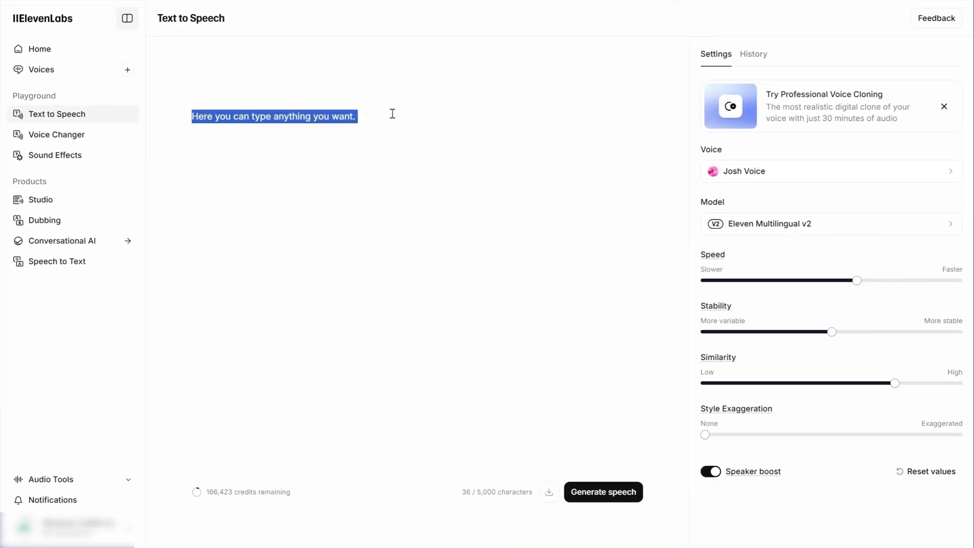
Generate the speech, then lower Speed and Stability, adjust Similarity and view the models.
click(595, 493)
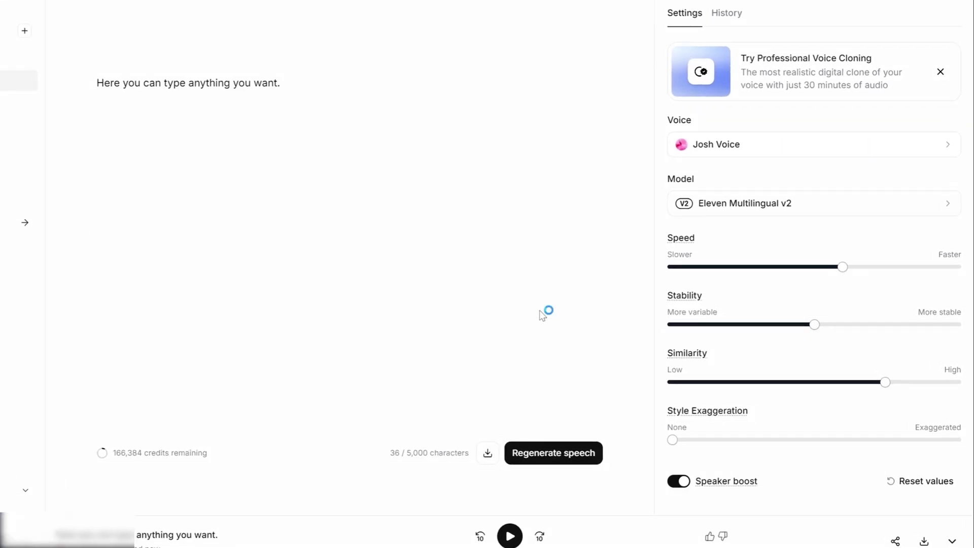
drag(843, 267, 814, 268)
drag(815, 325, 797, 325)
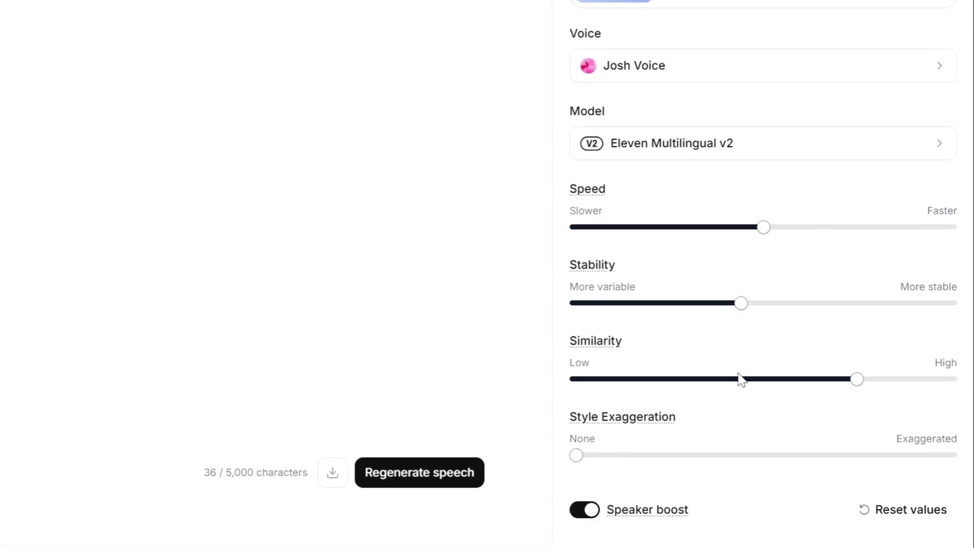
click(767, 385)
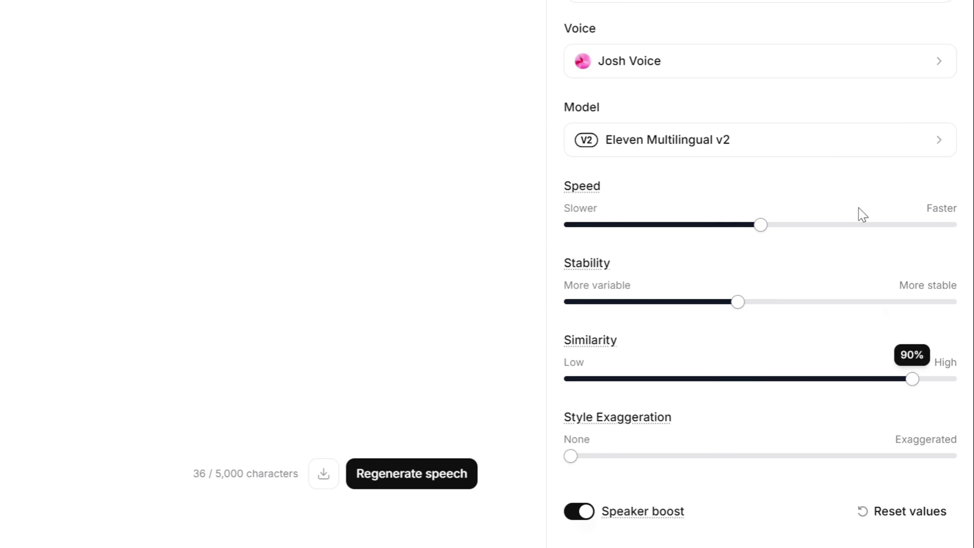
click(875, 153)
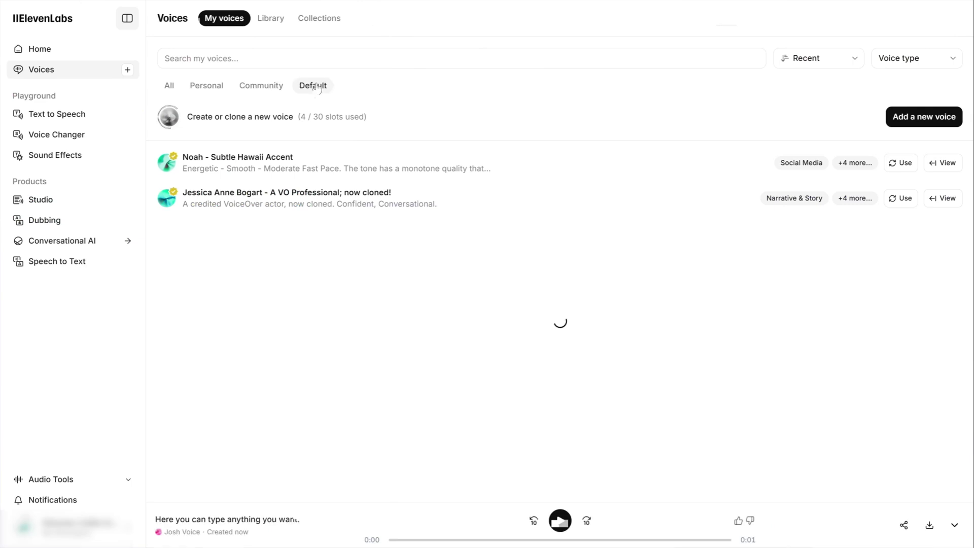
Browse the voice Library, then return to Text to Speech and dismiss the promo card.
click(271, 20)
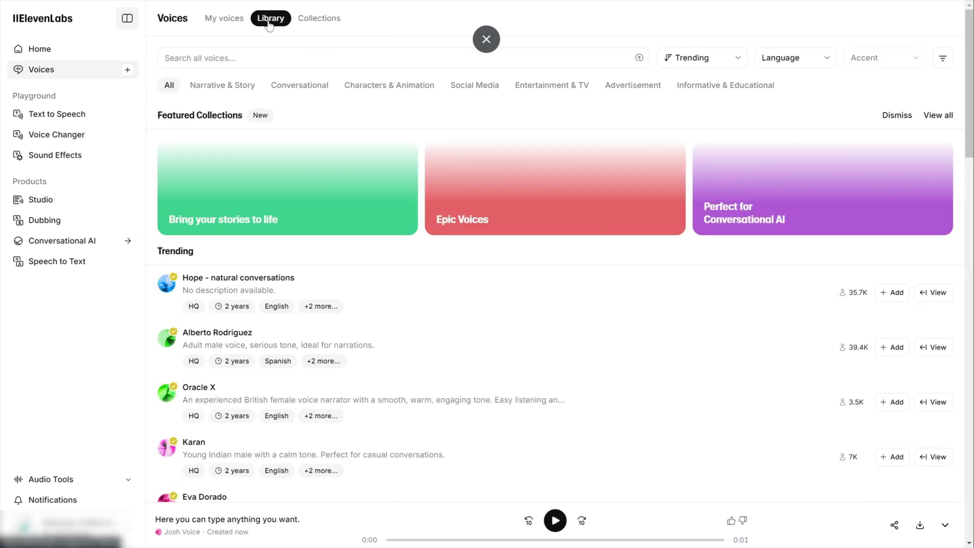
scroll(415, 330, down, 10)
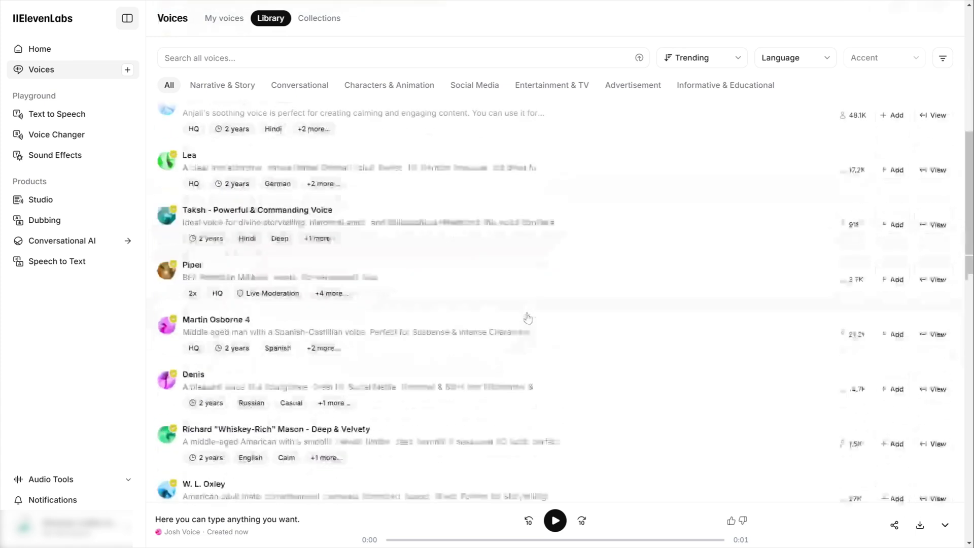
click(61, 118)
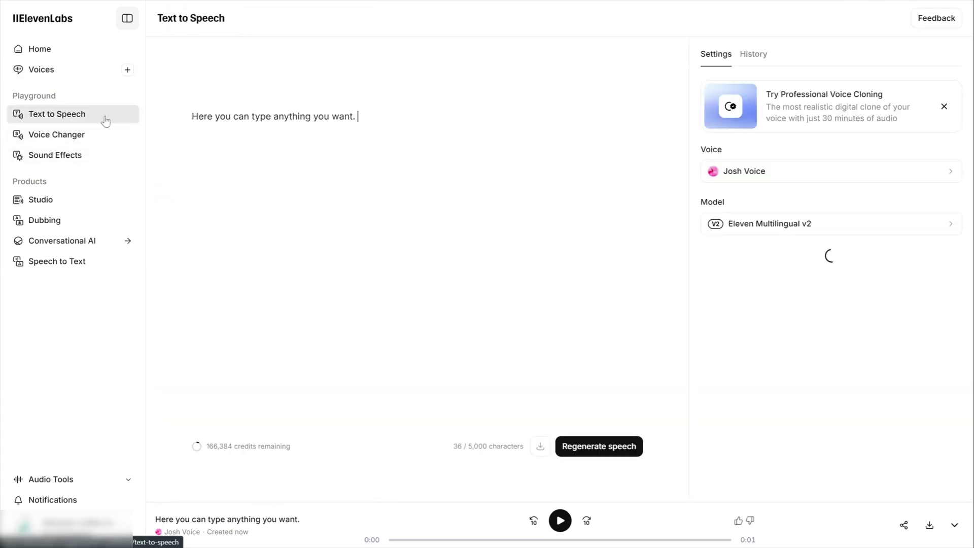
click(944, 107)
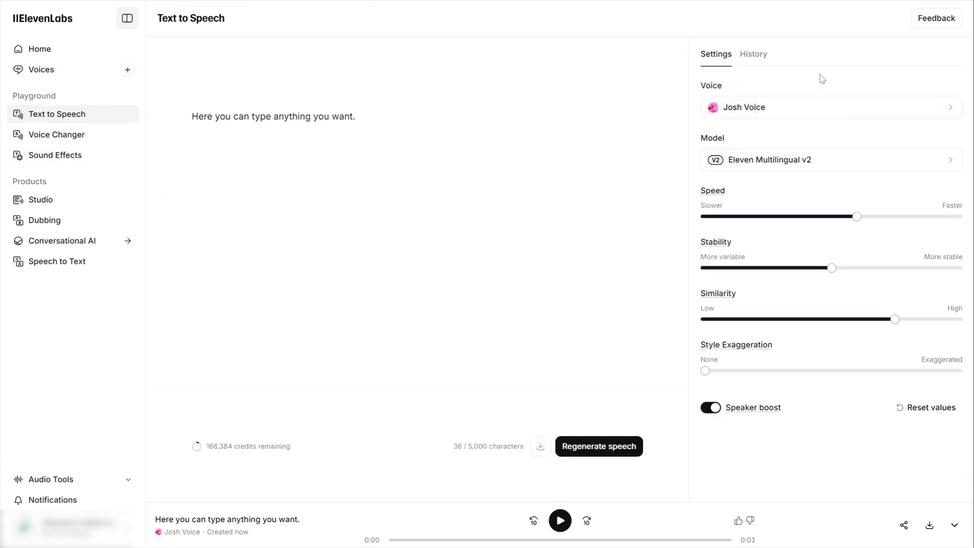
Look through the voice list, then return to settings and view the speech models.
click(803, 108)
scroll(790, 264, down, 5)
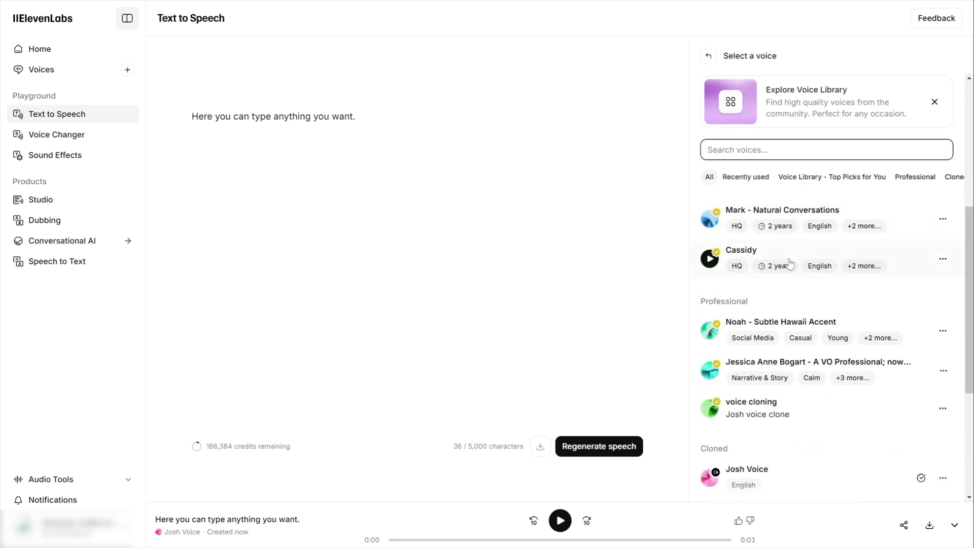
click(709, 55)
click(768, 164)
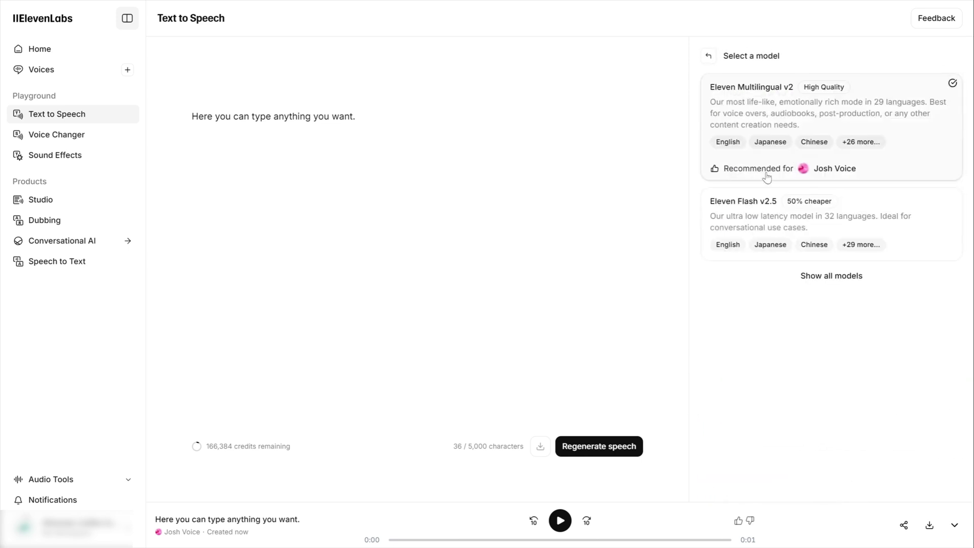